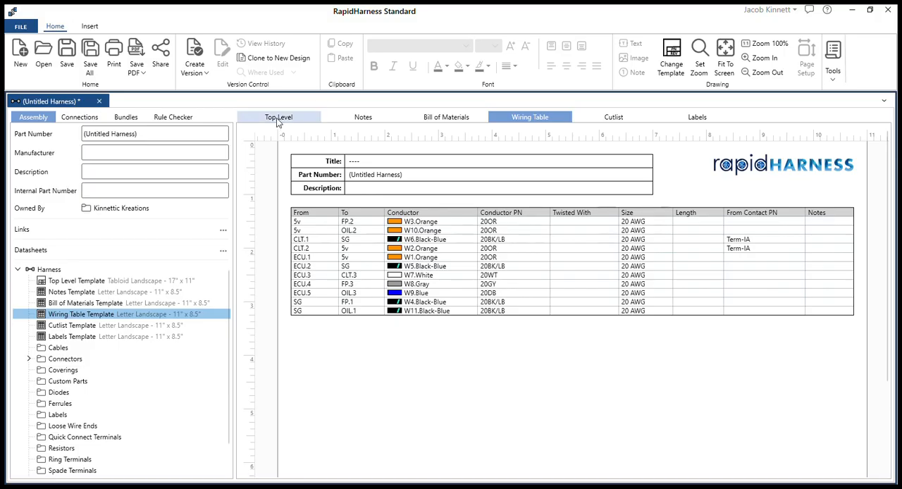
Step: Assign Term-NC contacts to the ECU connector's wired cavities in the top level drawing and check them in the wiring table
left_click(276, 118)
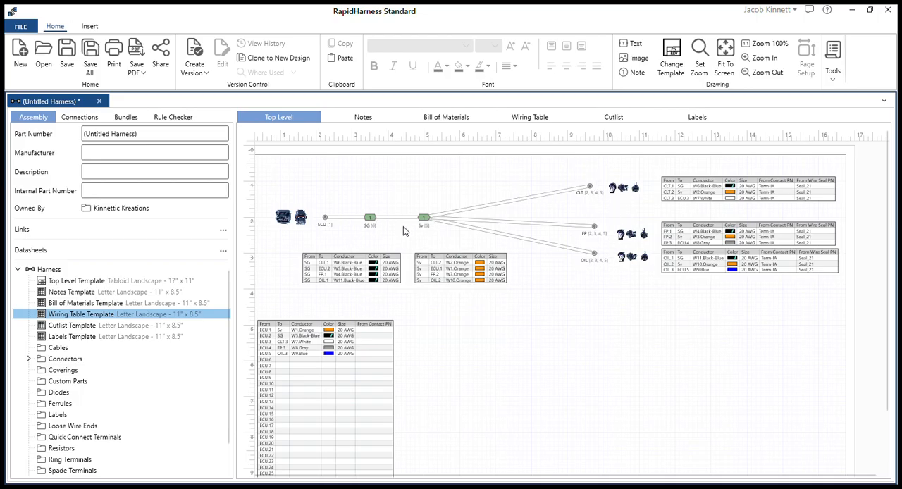
double_click(325, 218)
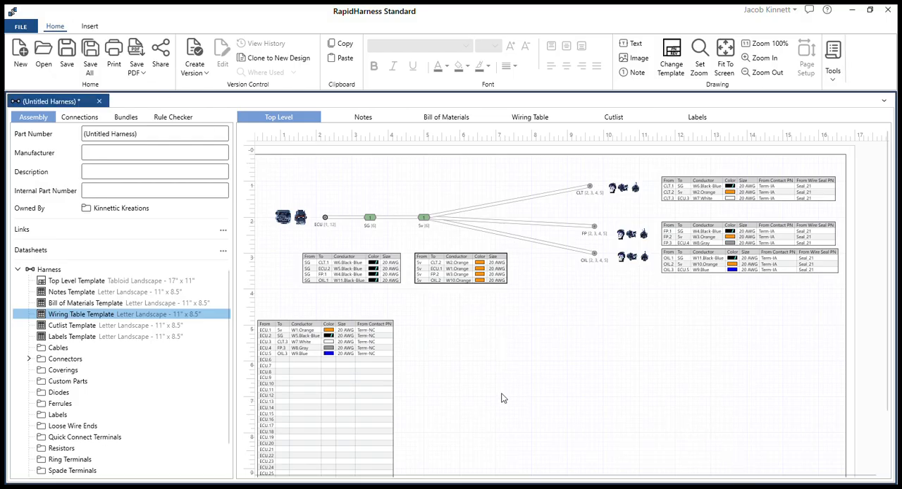
left_click(513, 117)
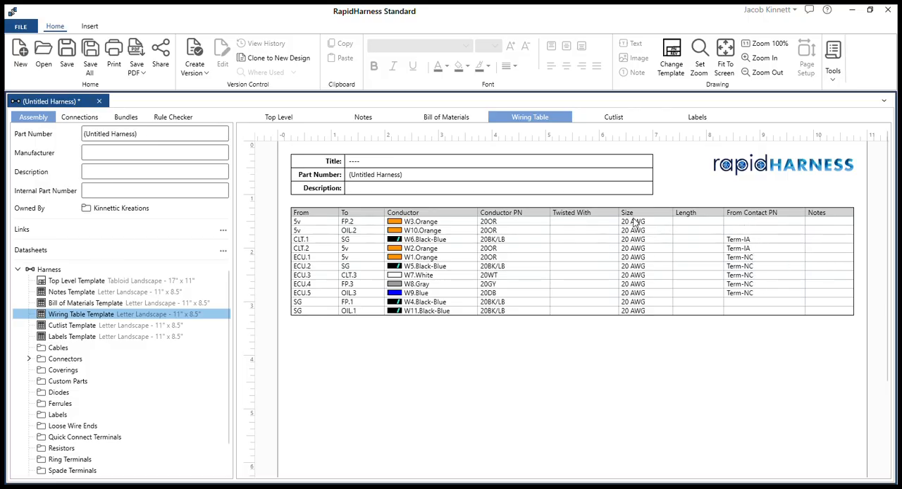
left_click(290, 117)
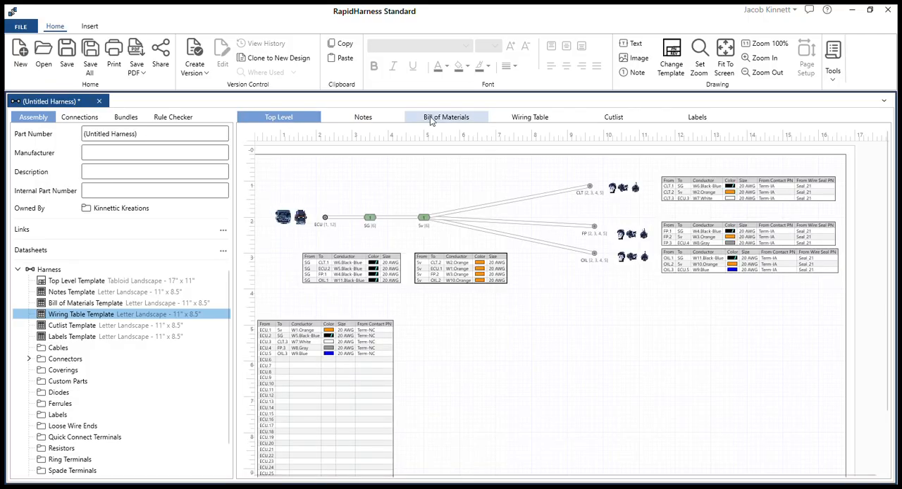
Step: In a clone of the wiring table template, add To Contact PN, From Wire Seal PN and To Wire Seal PN columns and include reversed connections
double_click(68, 319)
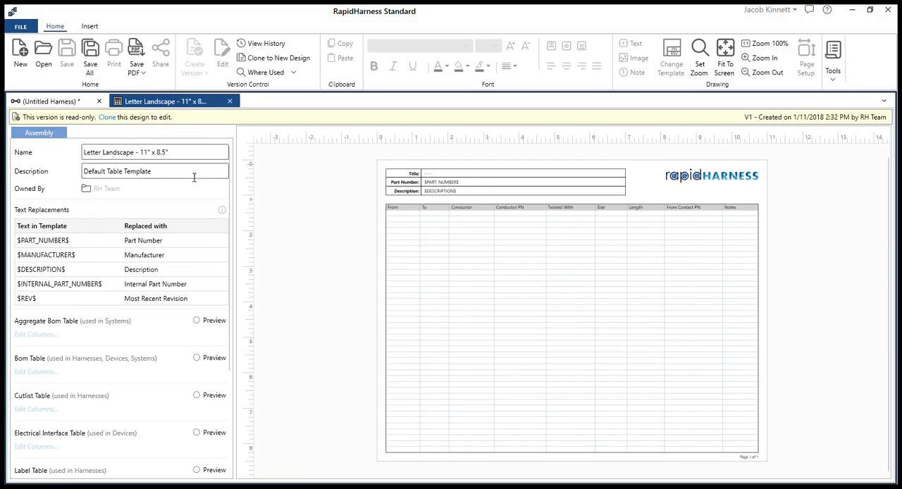
left_click(107, 117)
scroll(127, 306, "down", 3)
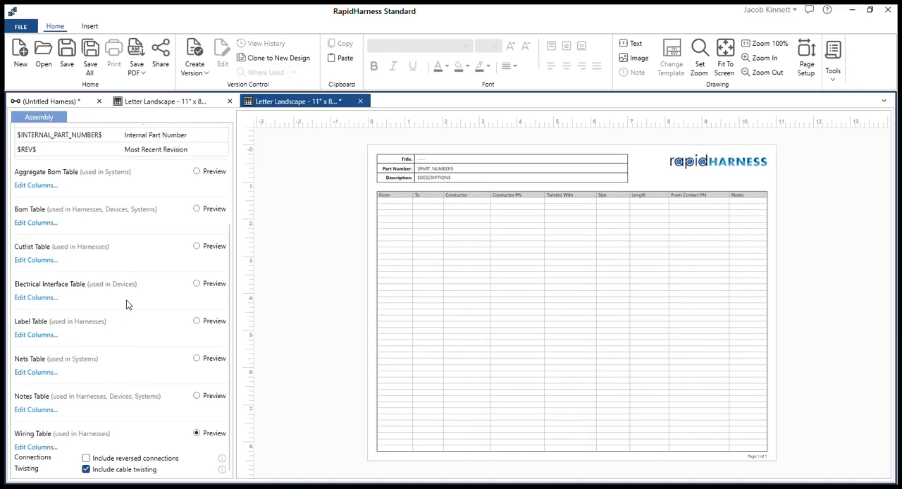
left_click(57, 447)
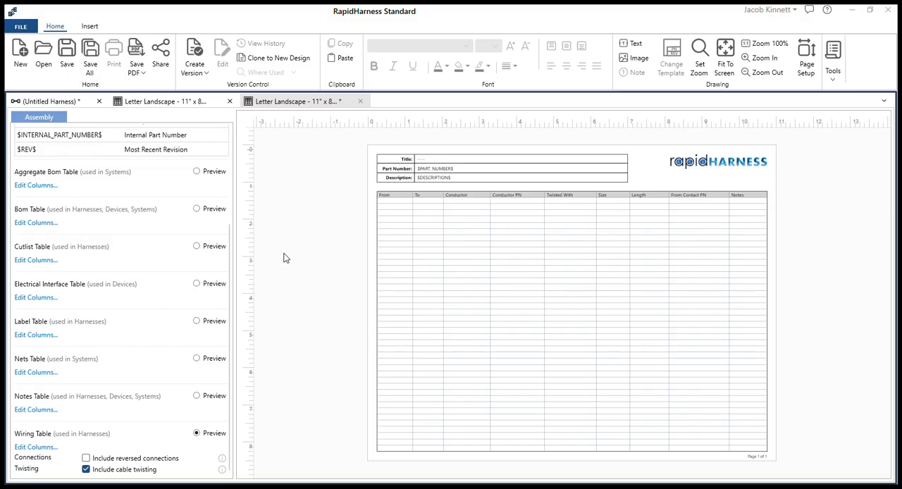
left_click(776, 468)
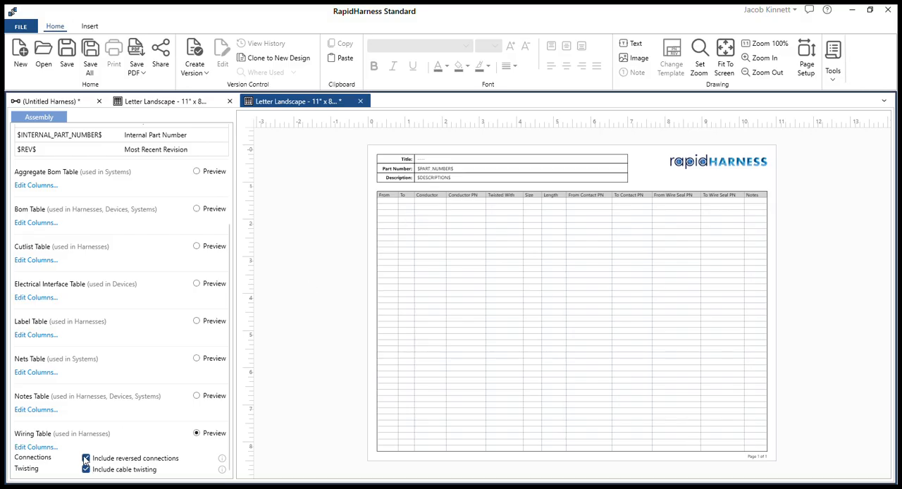
Step: Save the cloned table template and apply it to the harness's wiring table
left_click(75, 103)
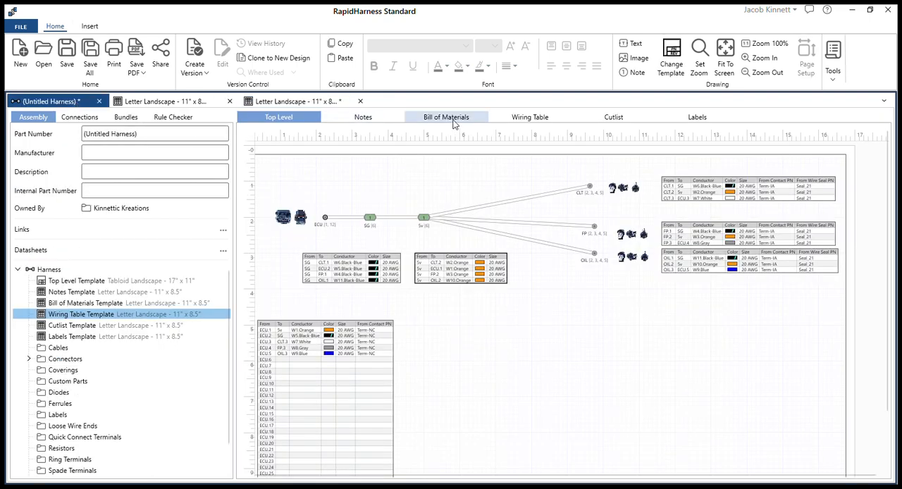
left_click(530, 117)
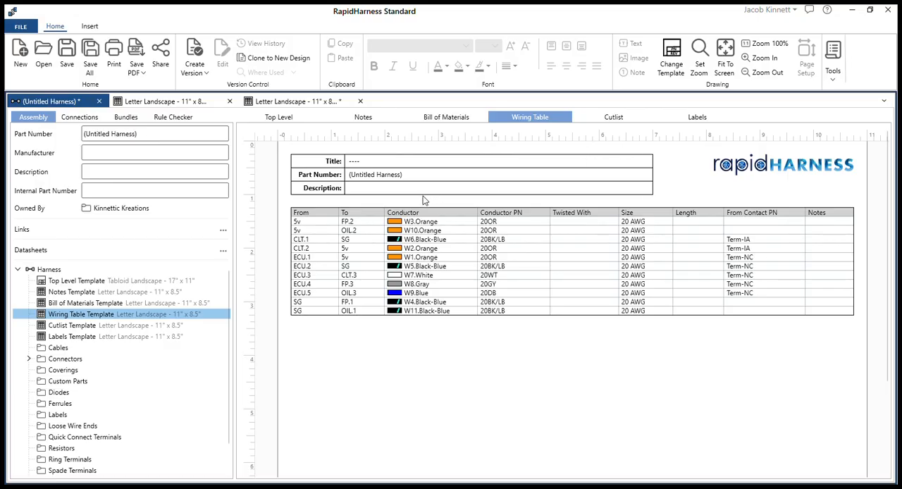
left_click(265, 102)
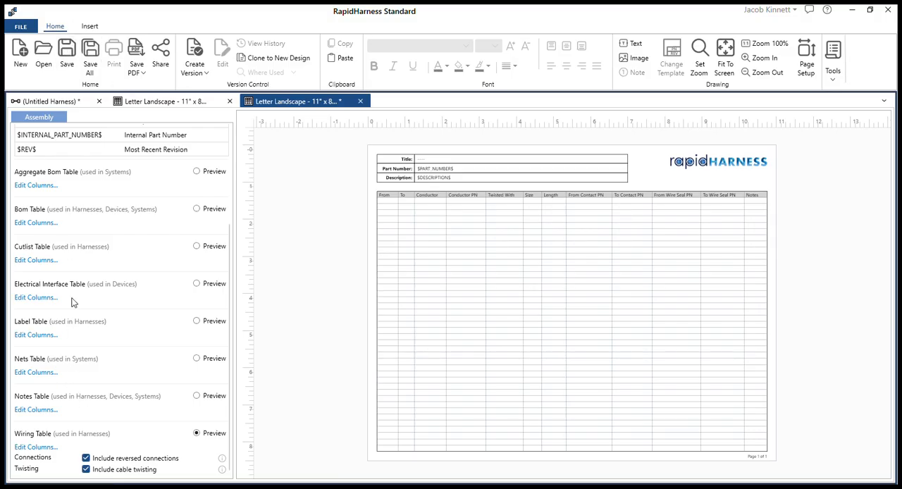
left_click(66, 50)
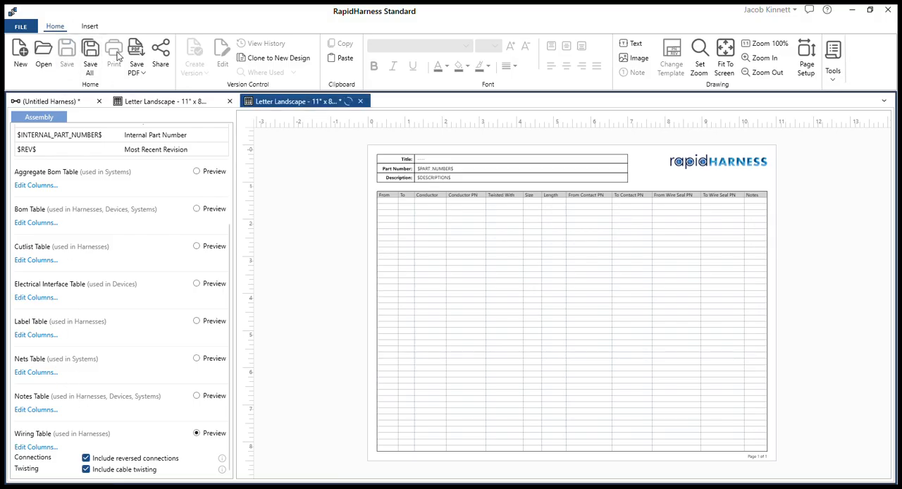
left_click(59, 104)
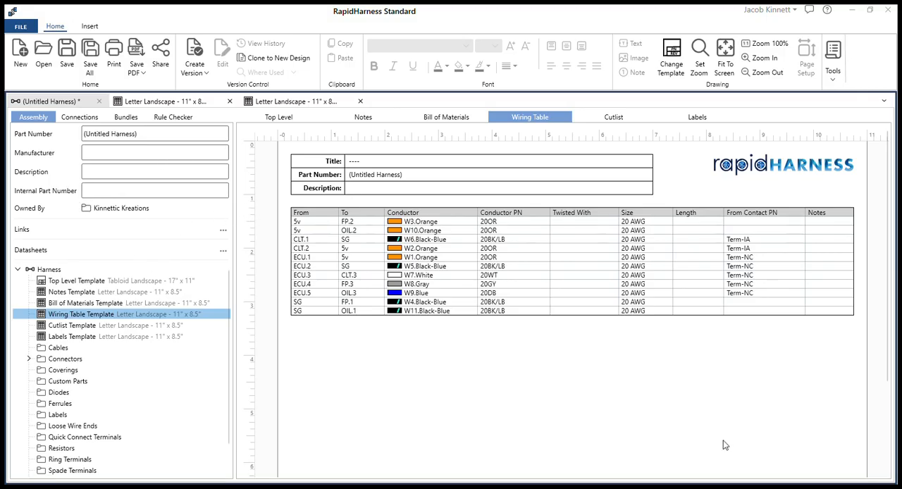
left_click(729, 459)
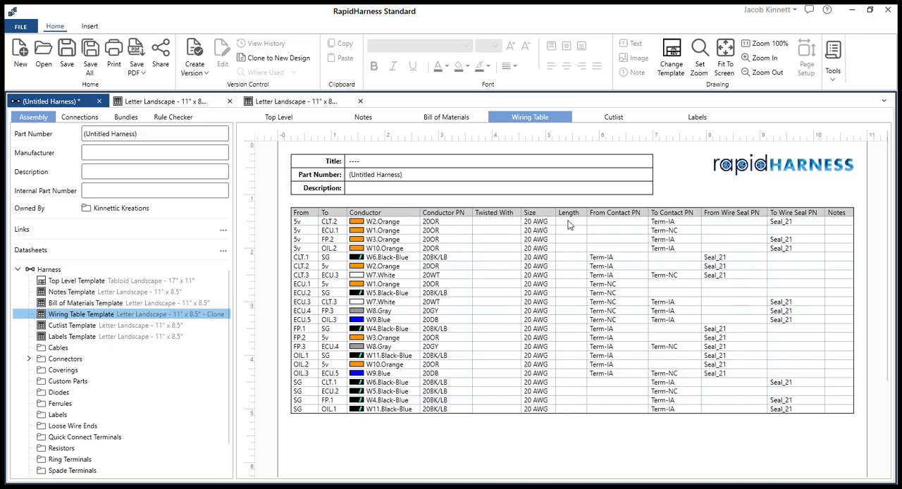
Step: Set the bundle lengths in the top level drawing to 4 in between ECU and SG and 2 in between SG and 5v
left_click(287, 116)
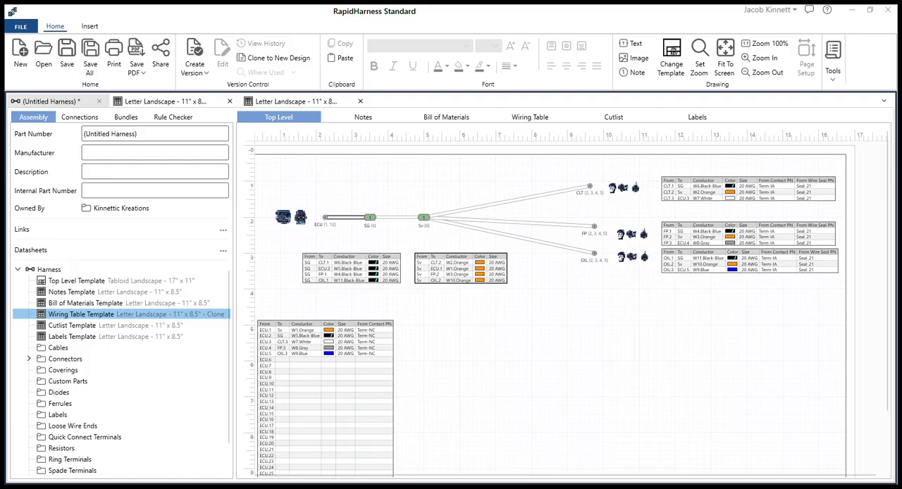
left_click(393, 217)
Step: Create a shared bundle segment from the 5v splice to a branch point for CLT, FP and OIL, and set its length to 2 in
left_click(461, 211)
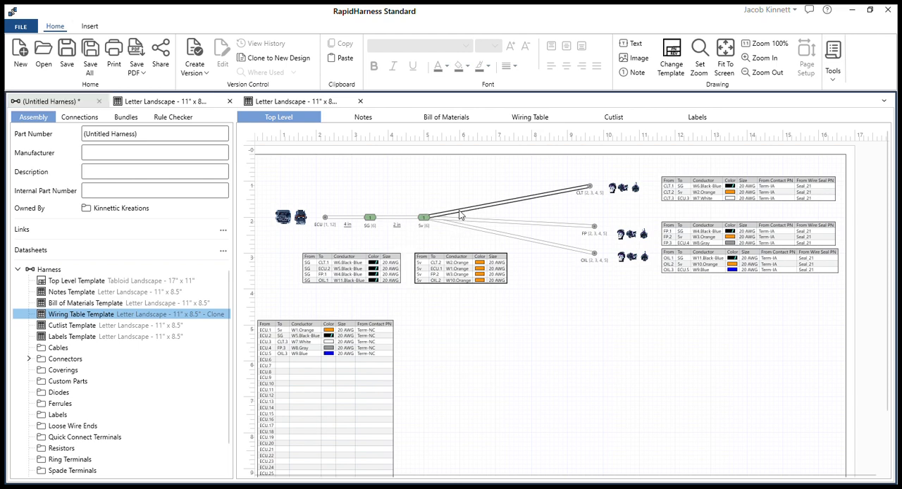
left_click(477, 219)
left_click_drag(461, 211, 464, 218)
left_click(443, 217)
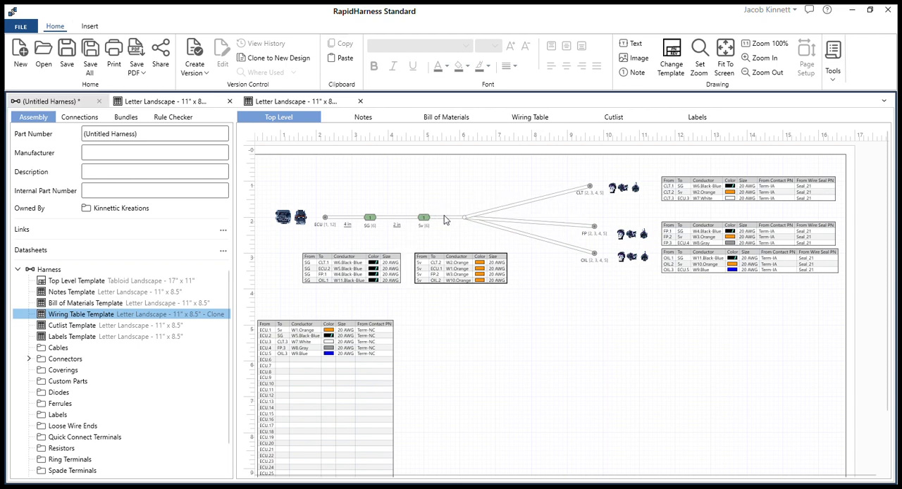
left_click(443, 218)
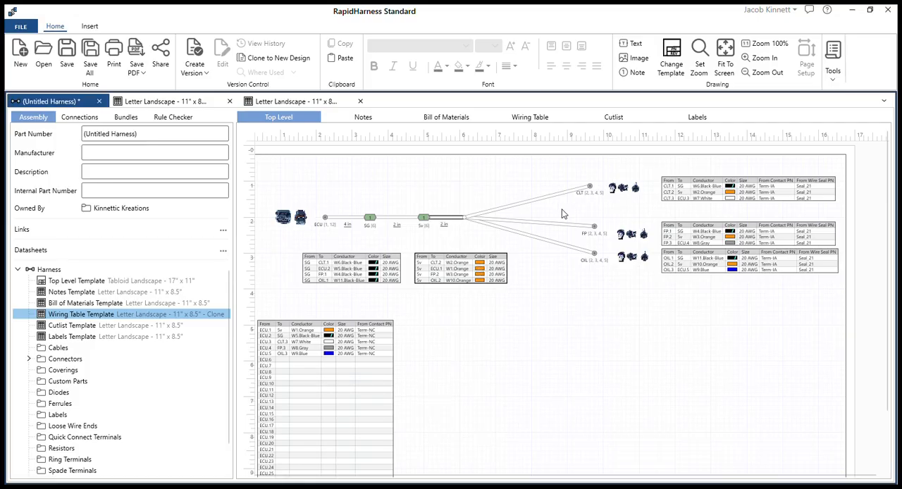
Step: Set the three branch bundles running to CLT, FP and OIL to 12 in each
left_click(548, 197)
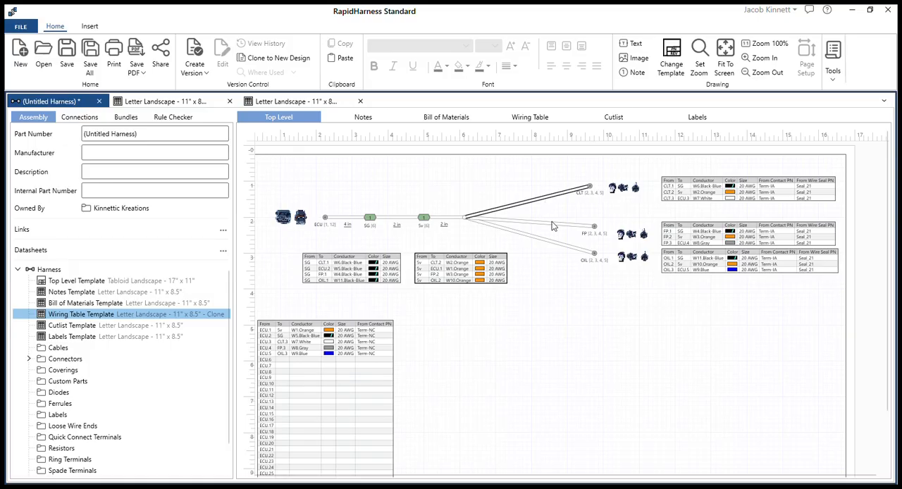
left_click(554, 228, "ctrl")
left_click(548, 242, "ctrl")
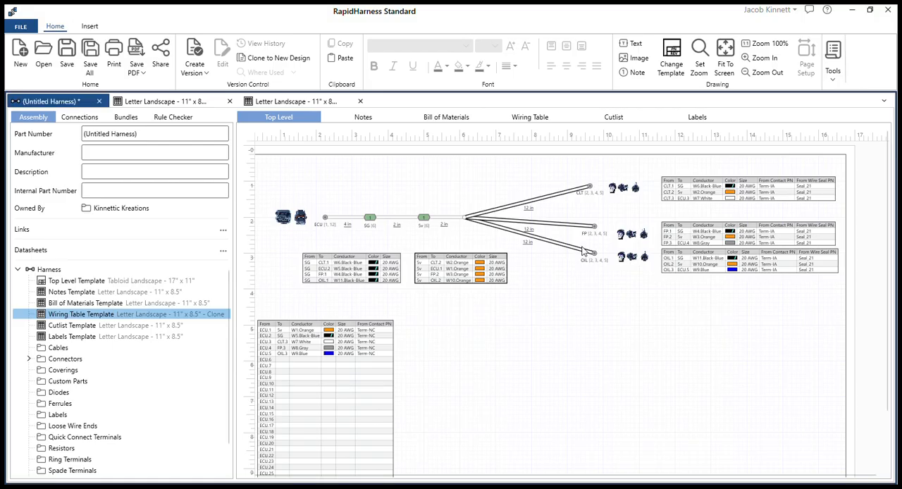
left_click(564, 291)
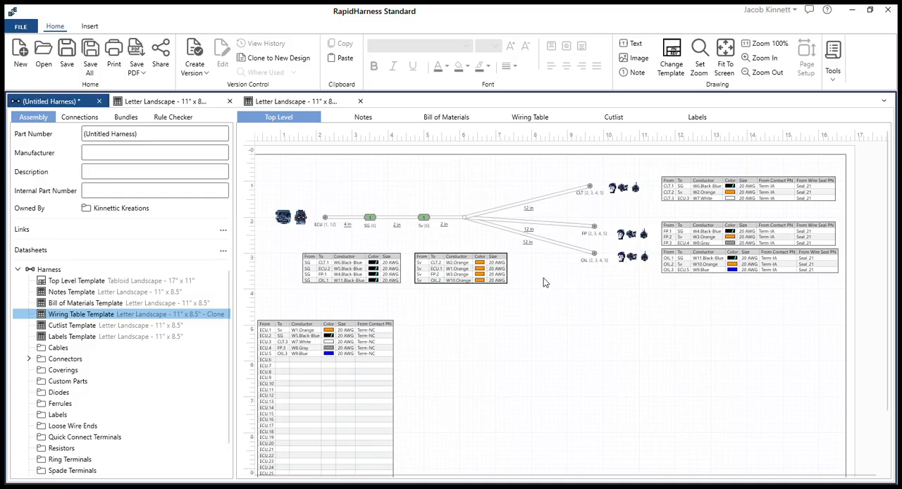
Step: Check the wire lengths in the wiring table and add 0.25 in of wire length at the 5v splice
left_click(522, 117)
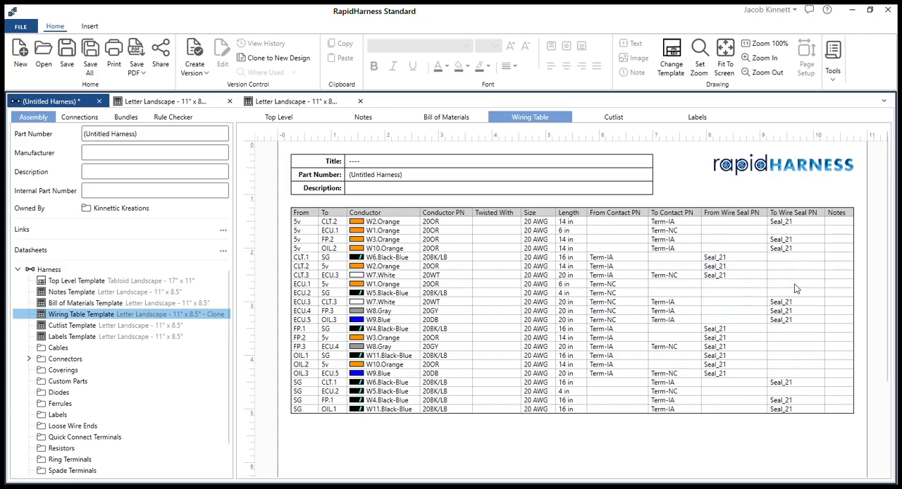
left_click(280, 118)
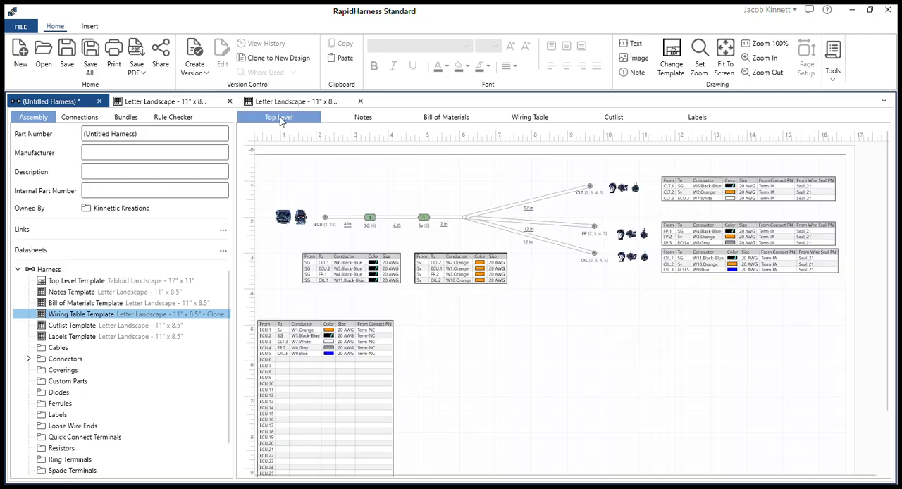
left_click(423, 218)
left_click(456, 173)
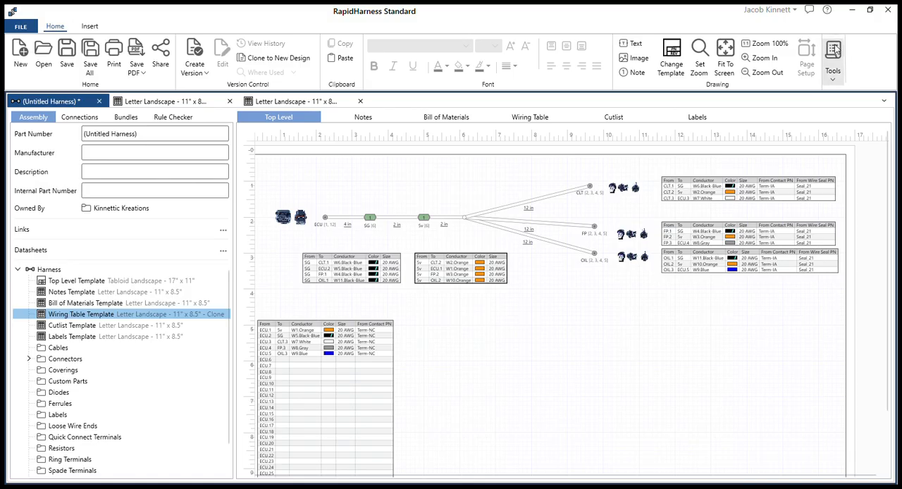
left_click(712, 100)
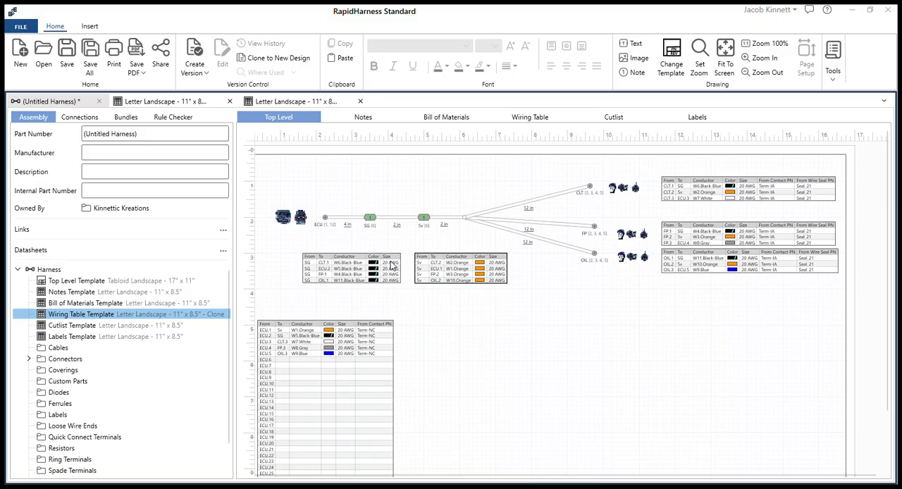
left_click(564, 389)
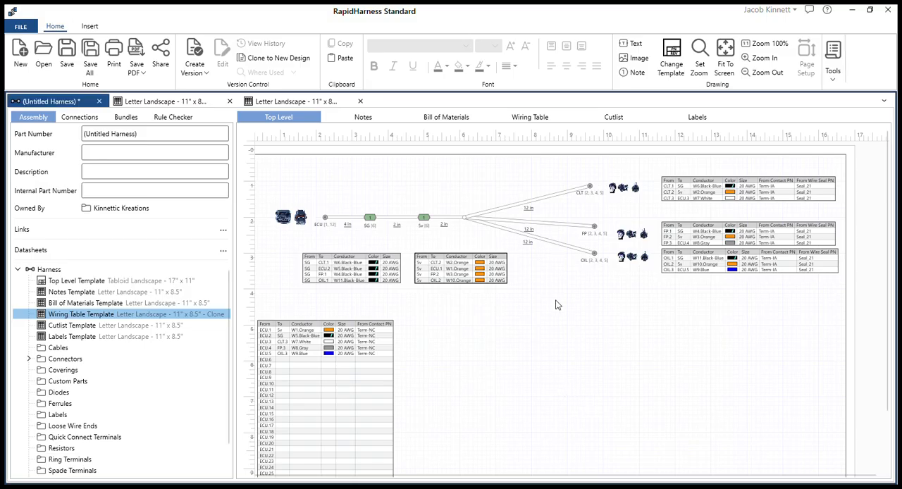
Step: Review the harness's bill of materials, wiring table and cutlist for the updated wire lengths
left_click(363, 117)
left_click(446, 117)
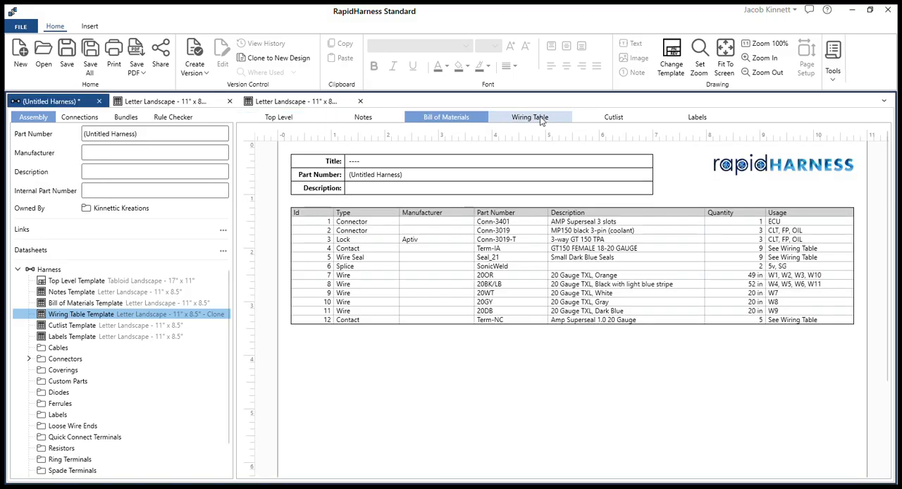
left_click(539, 118)
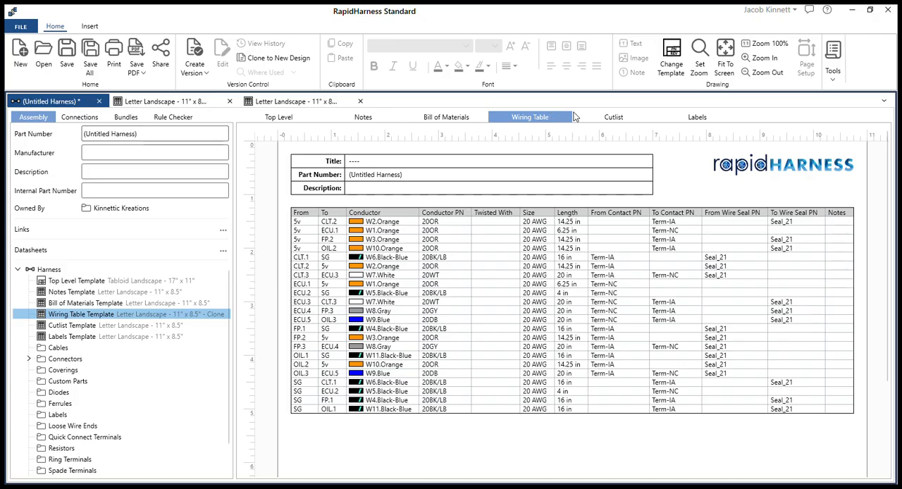
left_click(614, 117)
Step: Clone the read-only Letter Landscape - 11" x 8.5" table template for the harness cutlist and open its cutlist table columns for editing
left_click(79, 117)
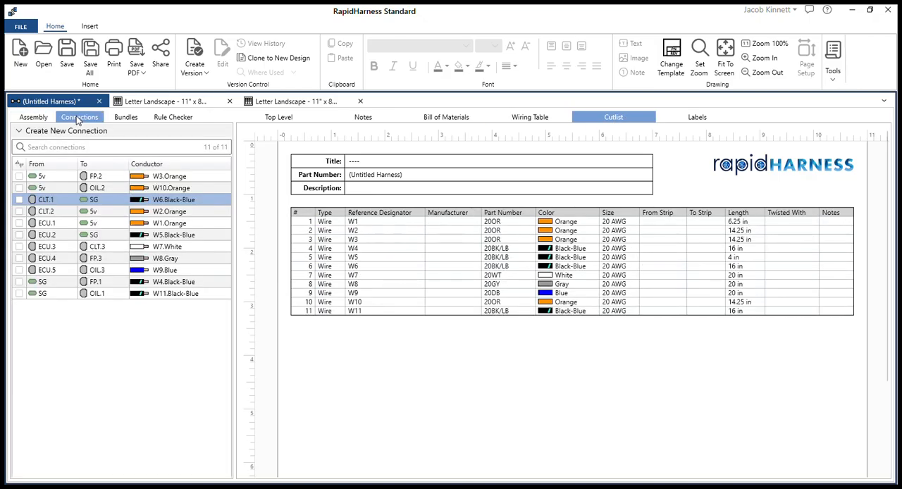
left_click(25, 119)
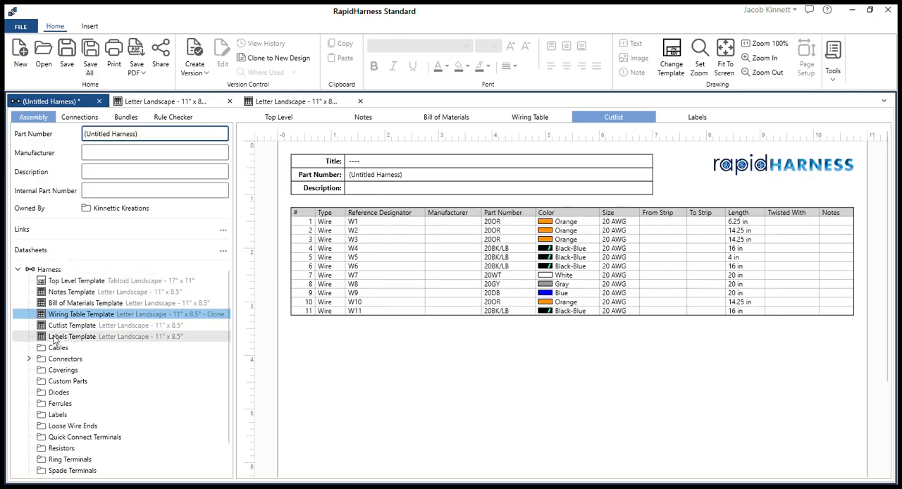
left_click(72, 325)
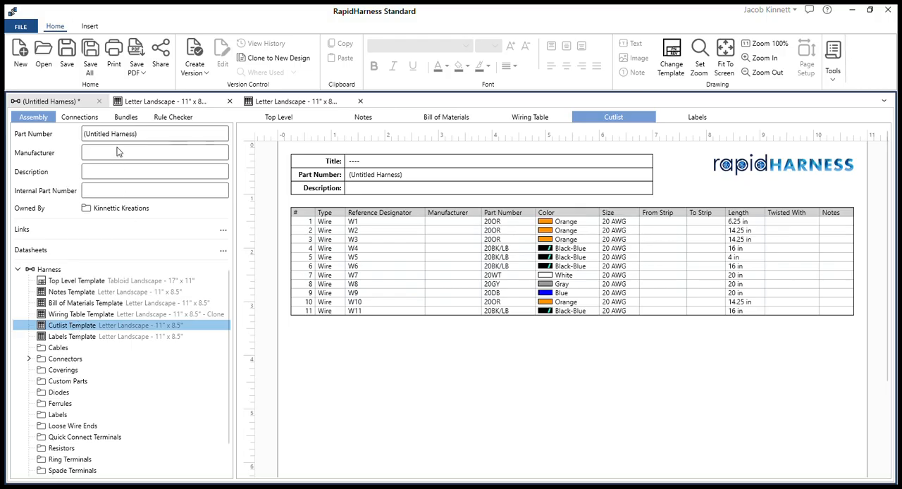
left_click(158, 102)
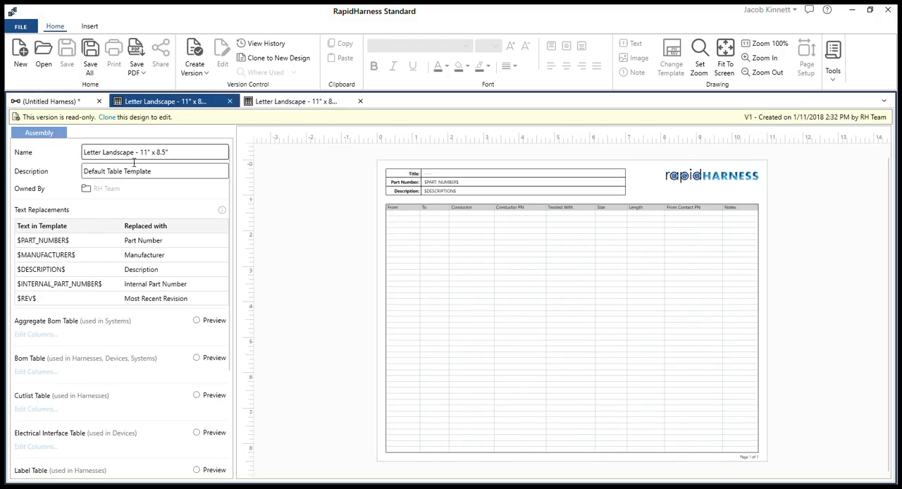
left_click(109, 117)
scroll(86, 297, "down", 4)
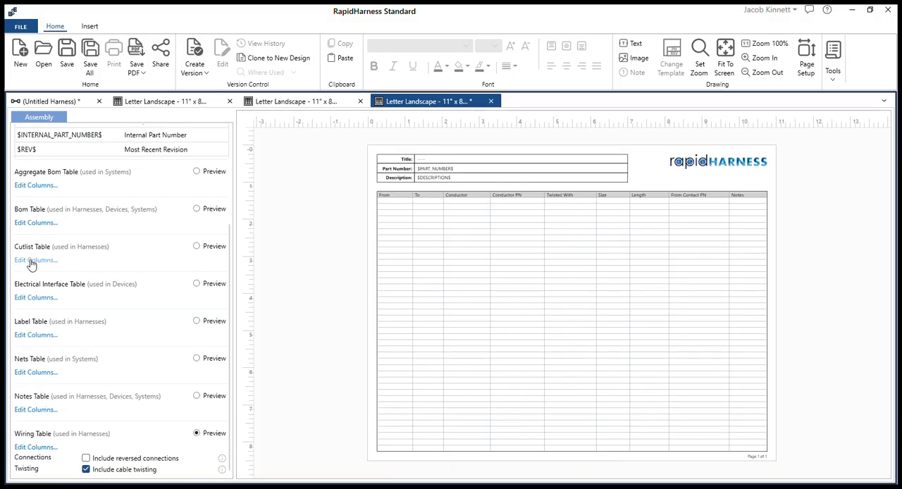
left_click(31, 261)
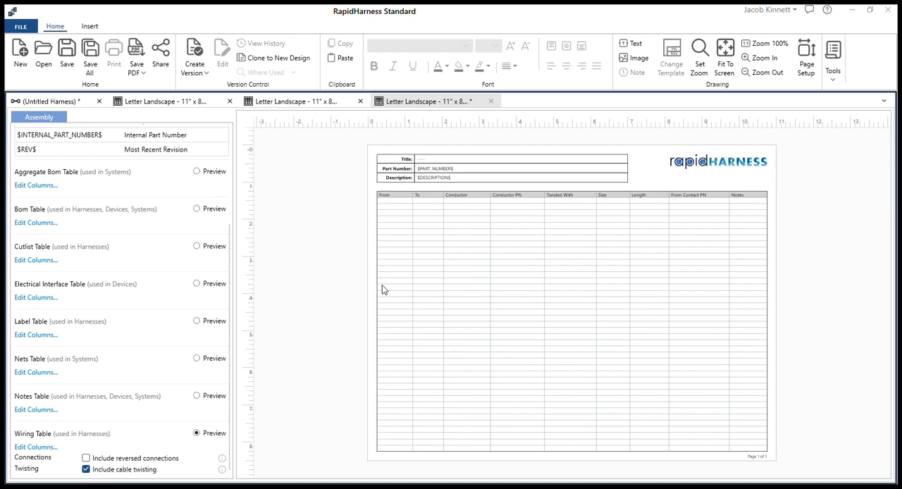
Step: Close the cloned template and apply the Letter Landscape - 11" x 8.5" - Cutter template to the harness's cutlist
left_click(491, 101)
left_click(51, 101)
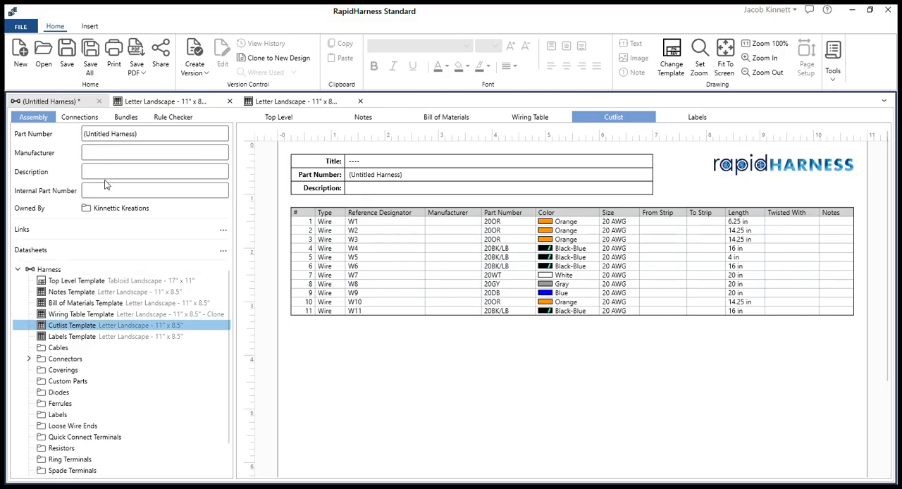
left_click(558, 118)
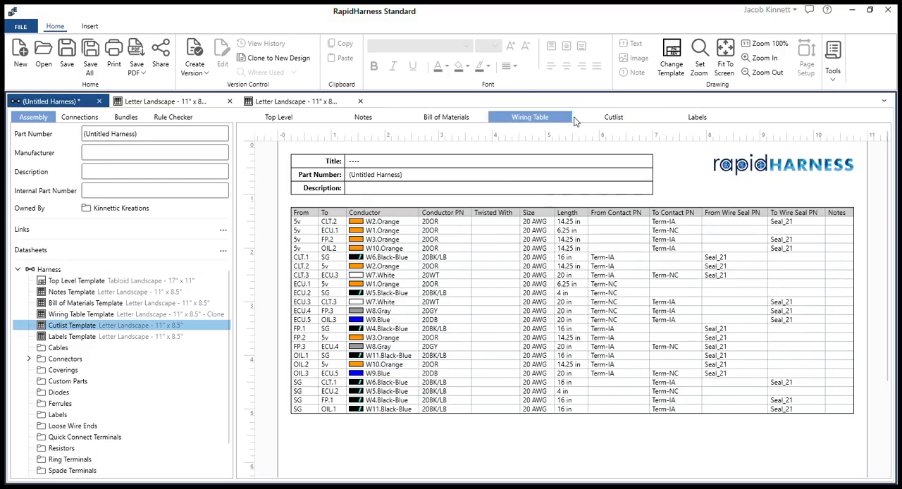
left_click(579, 119)
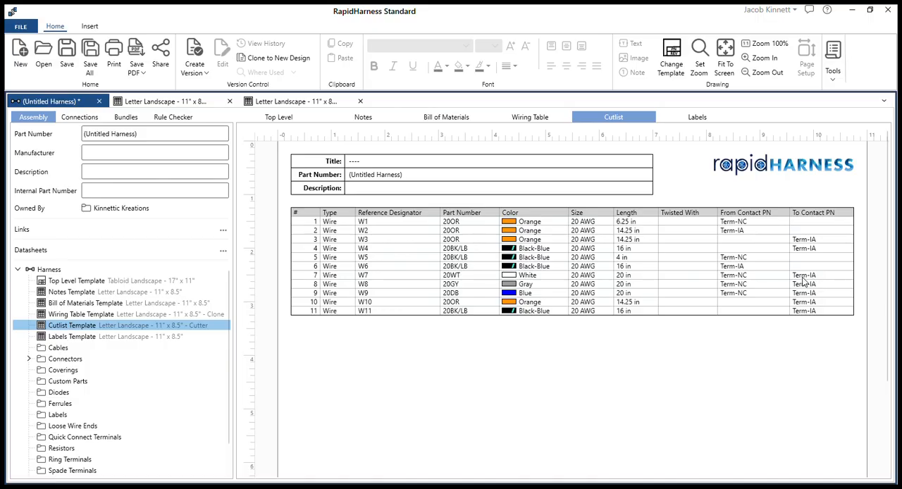
Step: Review the harness's top-level drawing, bill of materials and wiring table
left_click(288, 118)
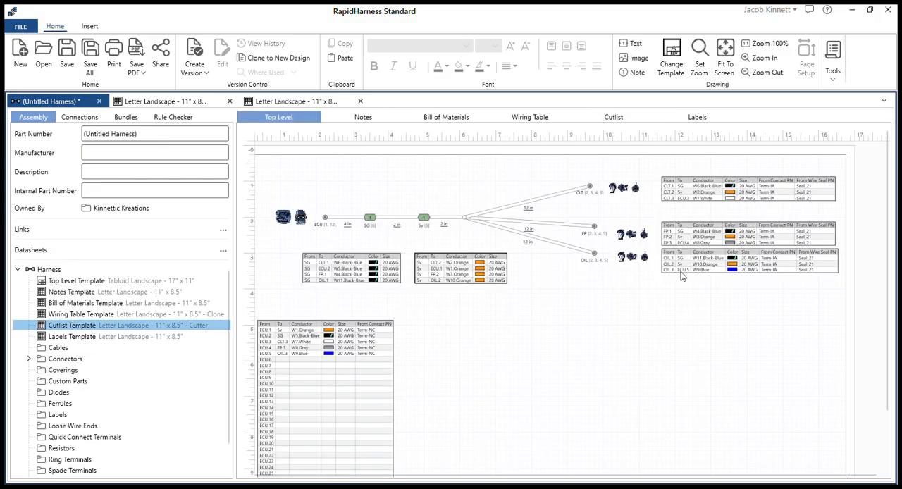
left_click(801, 270)
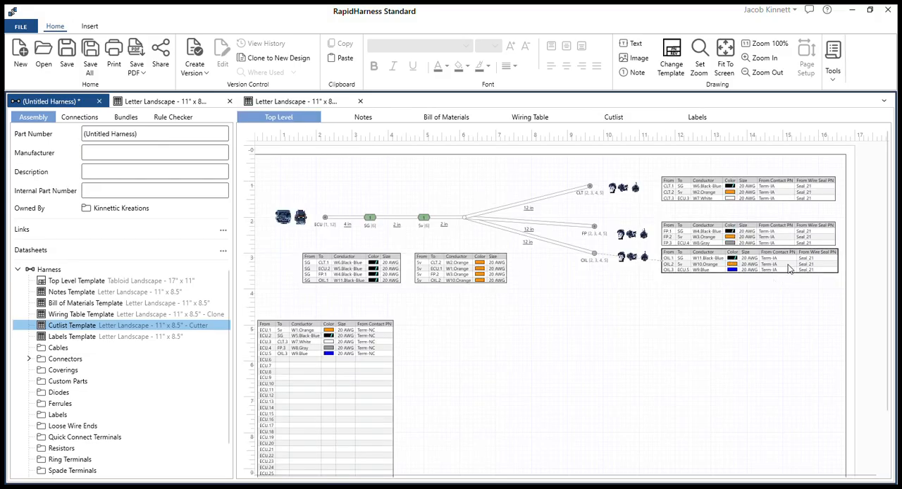
left_click(438, 119)
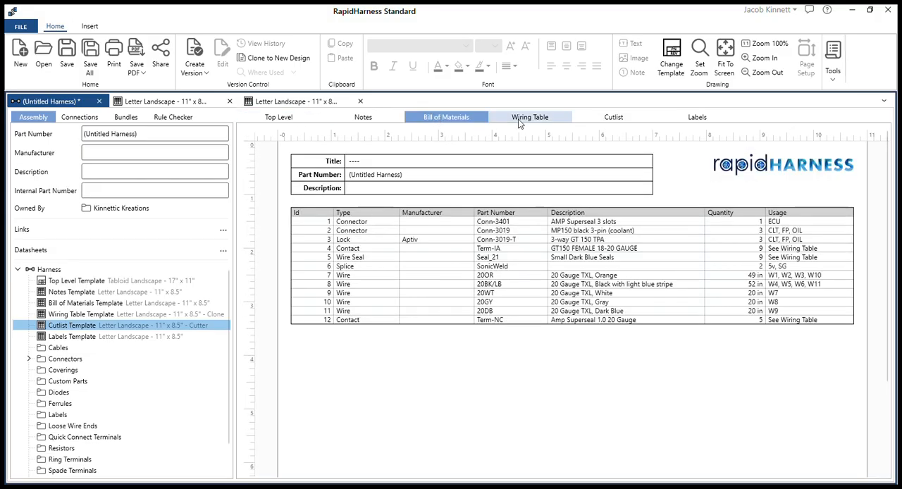
left_click(521, 121)
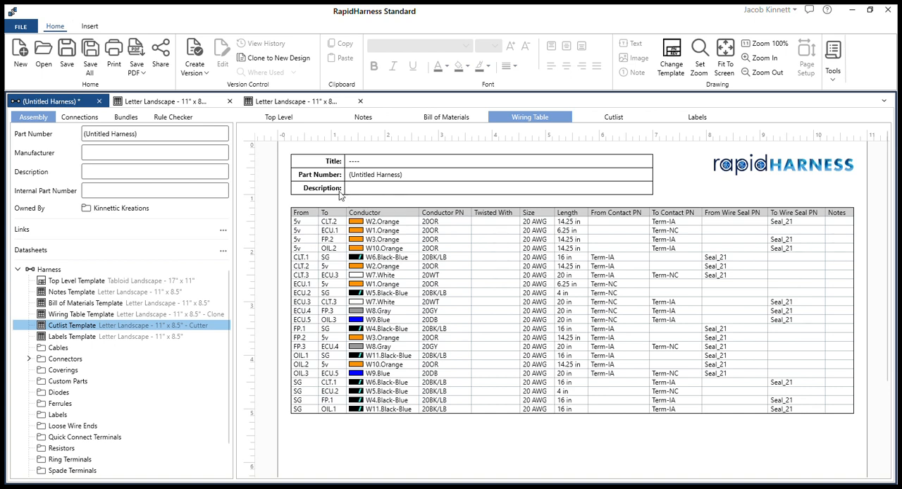